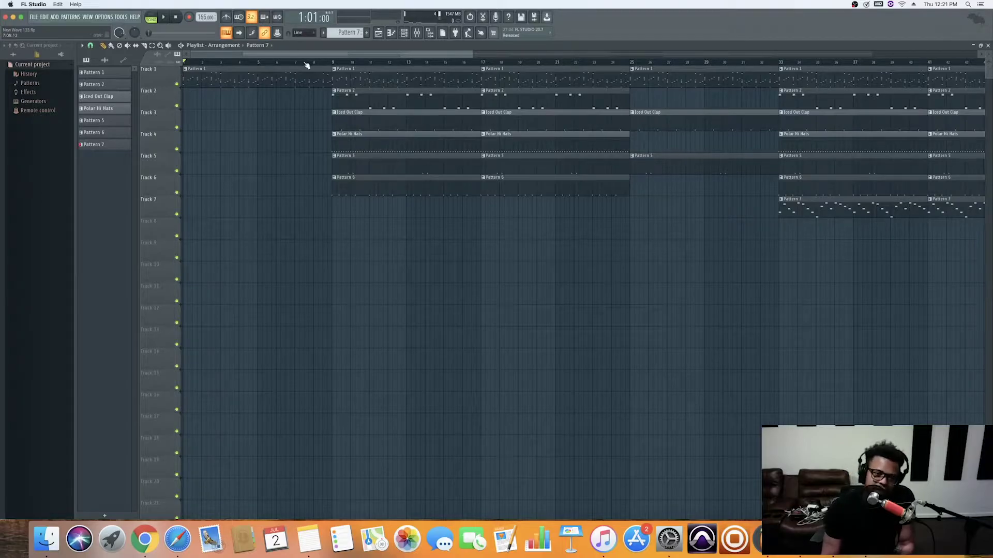
Step: Check the Jugg 808 channel, then load Guitar Rig 5 into an empty mixer insert slot
left_click(405, 34)
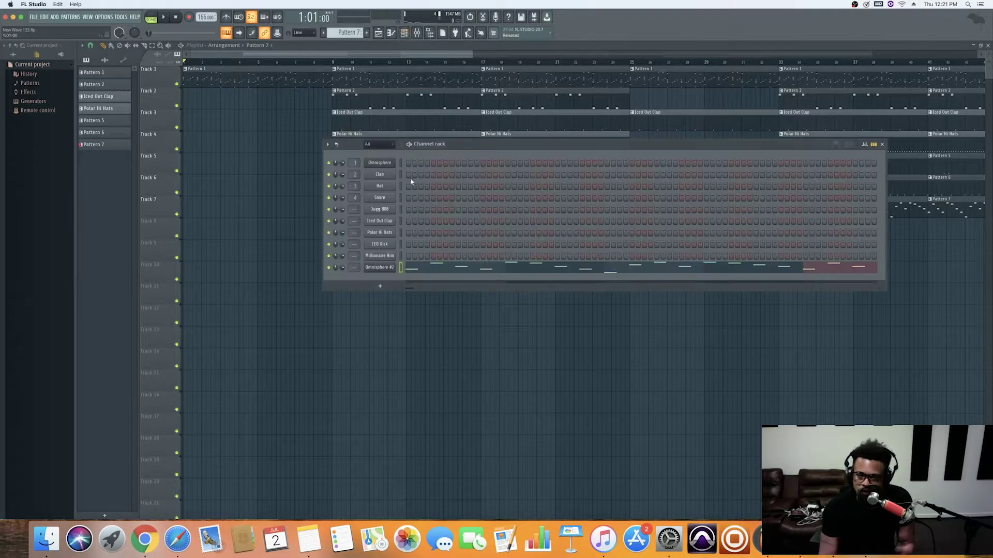
left_click(380, 209)
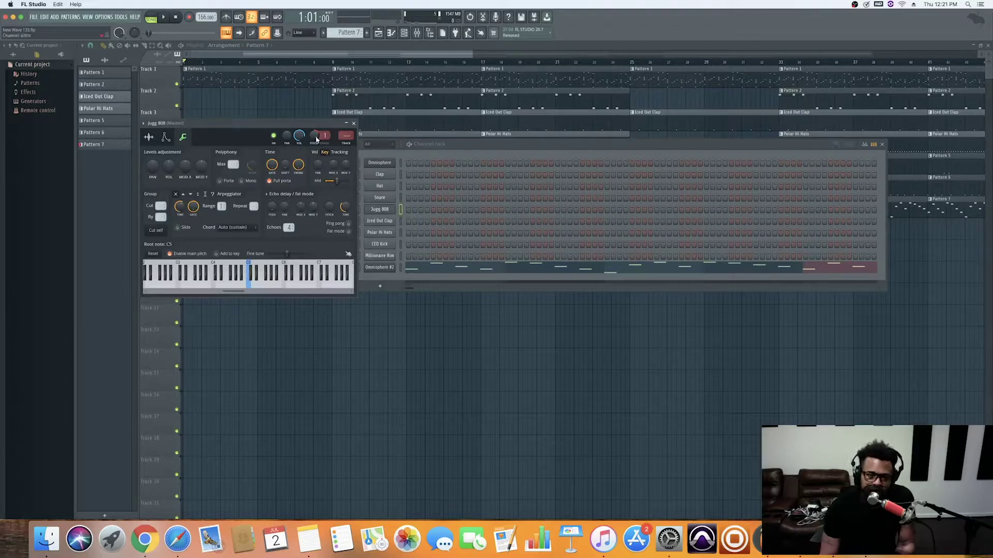
left_click(383, 211)
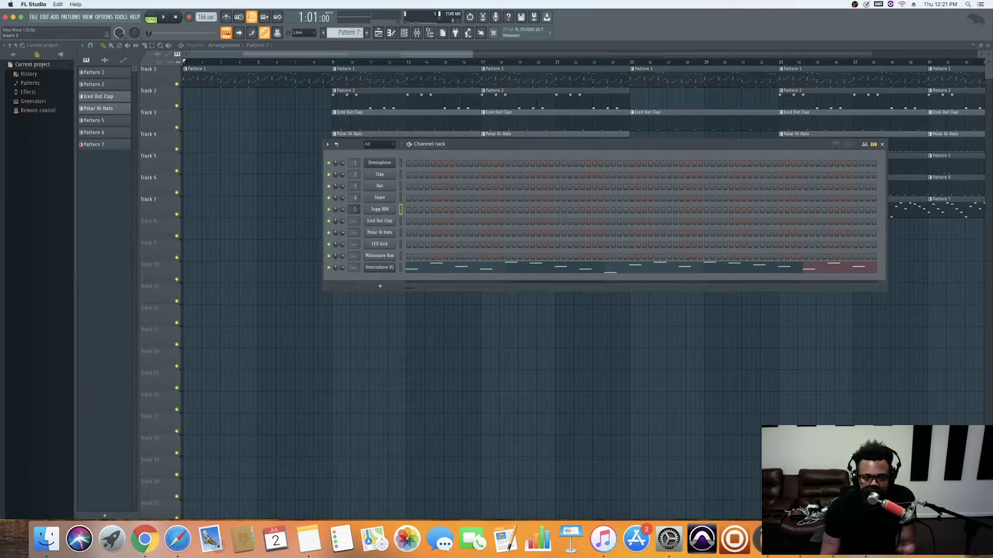
left_click(418, 35)
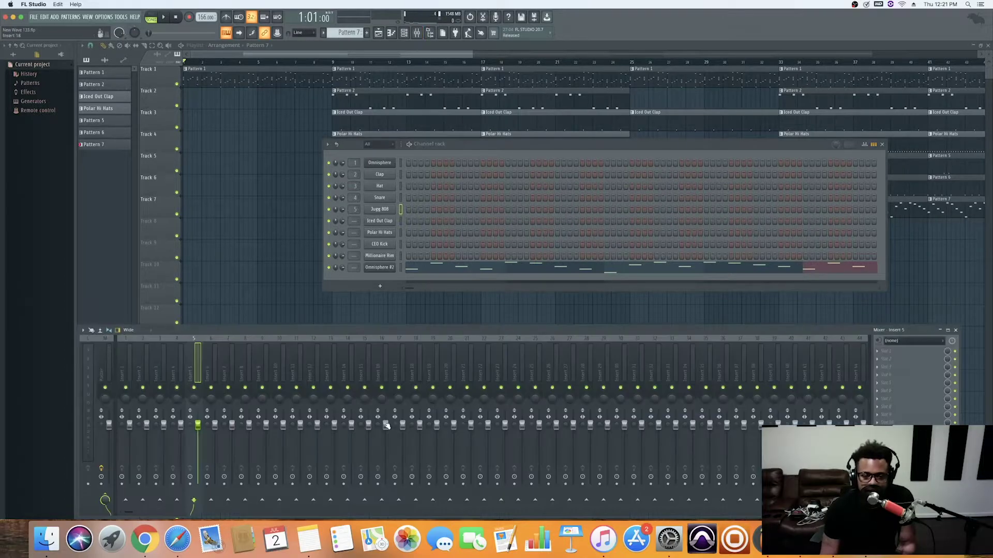
left_click(931, 338)
mouse_move(888, 347)
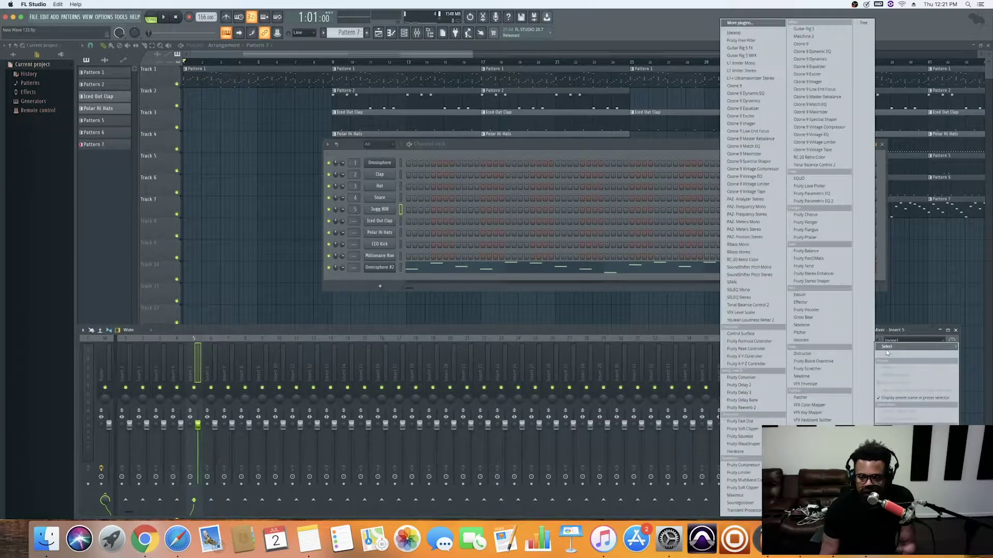
left_click(814, 29)
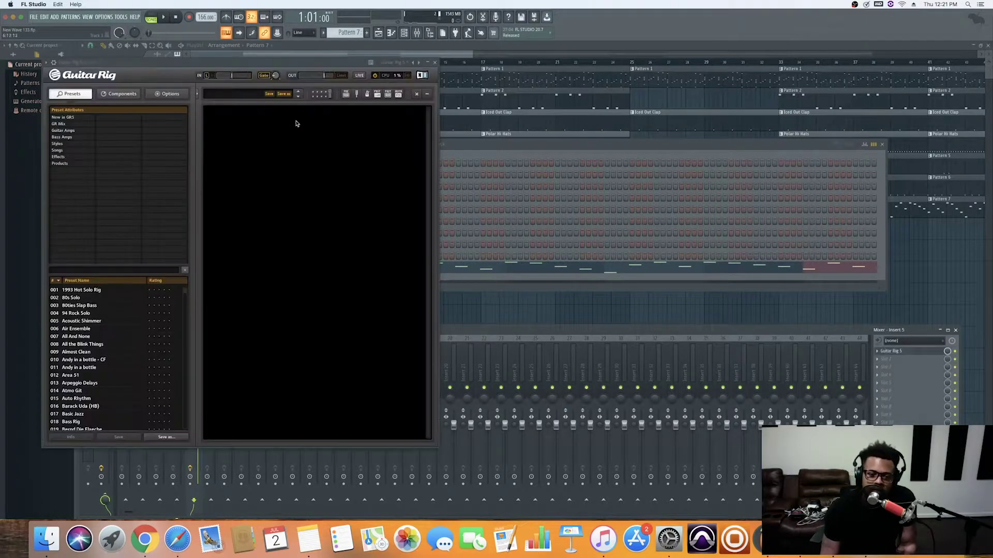
Step: Add Guitar Rig tuner and metronome modules and bring up the Jugg 808 piano roll
left_click(356, 94)
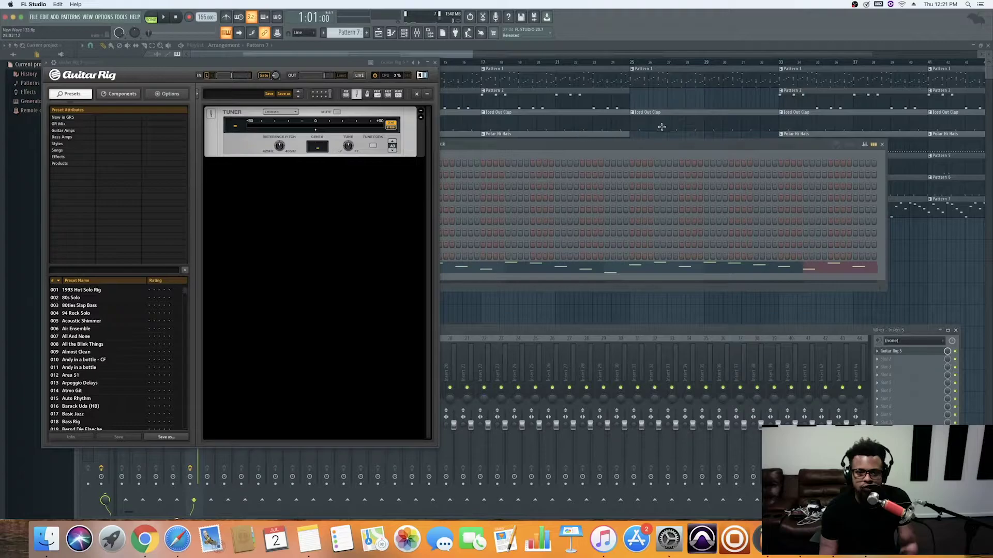
left_click(555, 100)
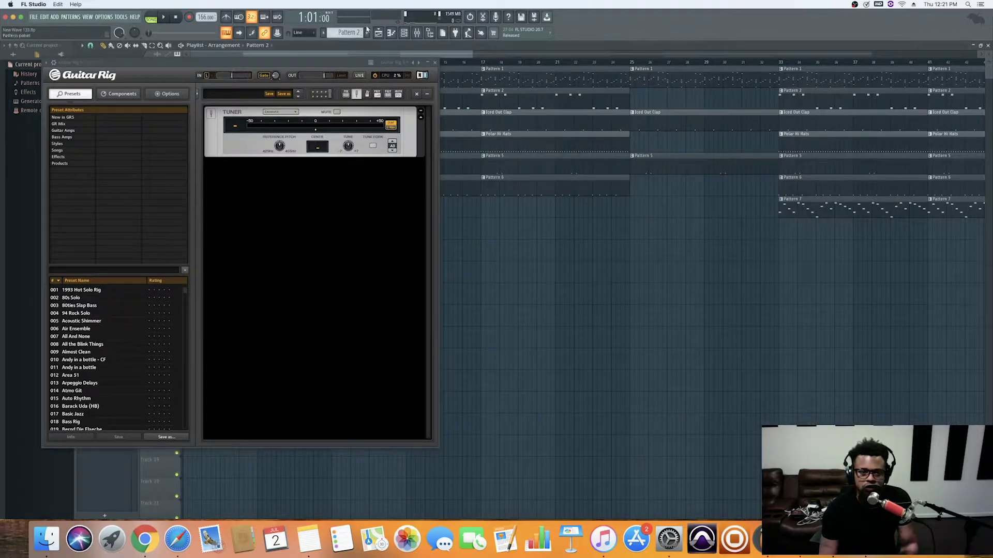
left_click(391, 33)
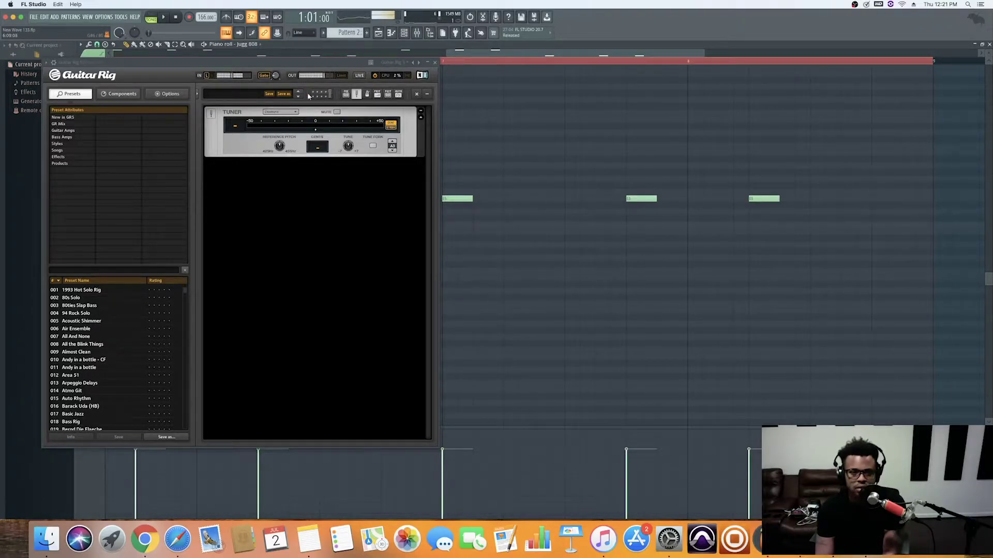
left_click(368, 95)
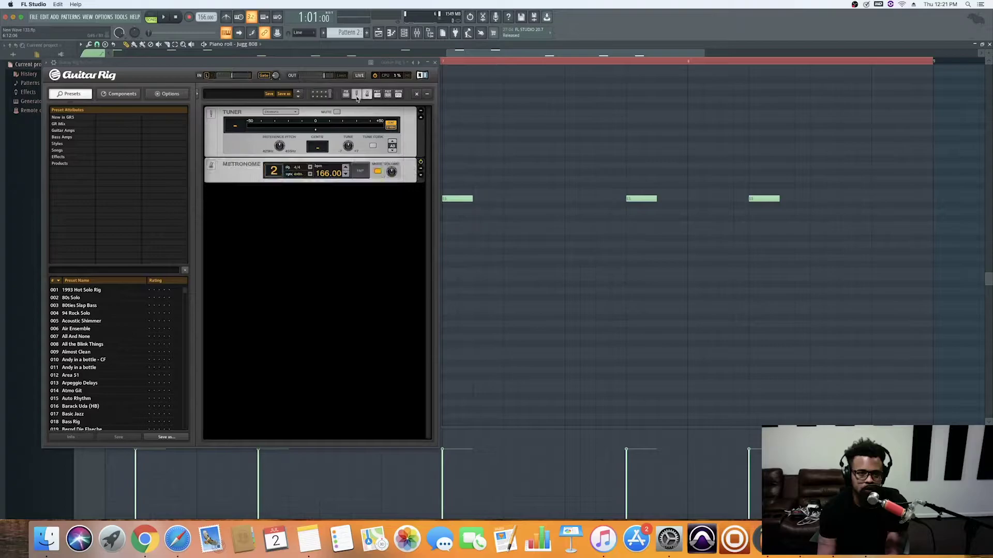
left_click(358, 94)
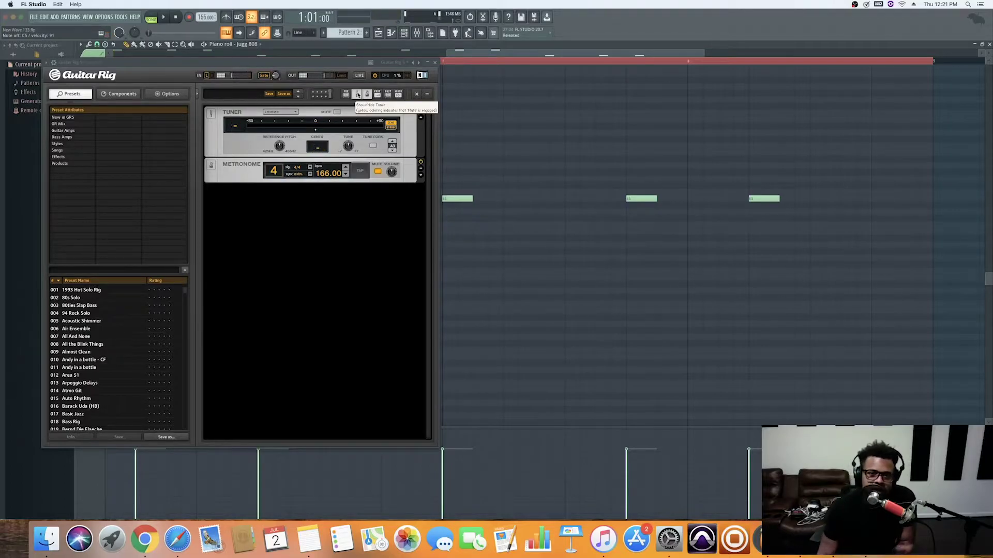
Step: Close Guitar Rig and open the Jugg 808 channel settings from the Channel Rack
left_click(431, 63)
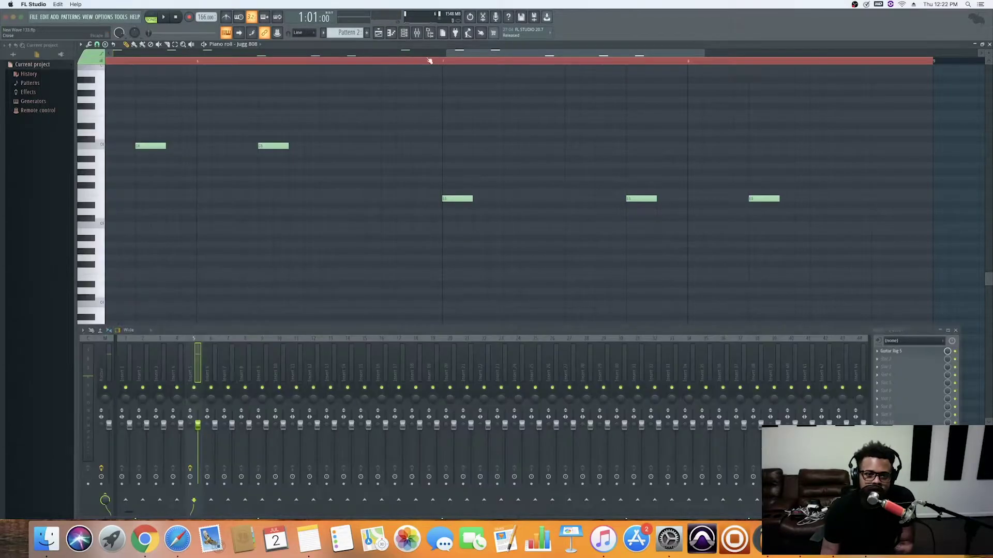
left_click(406, 33)
left_click(383, 209)
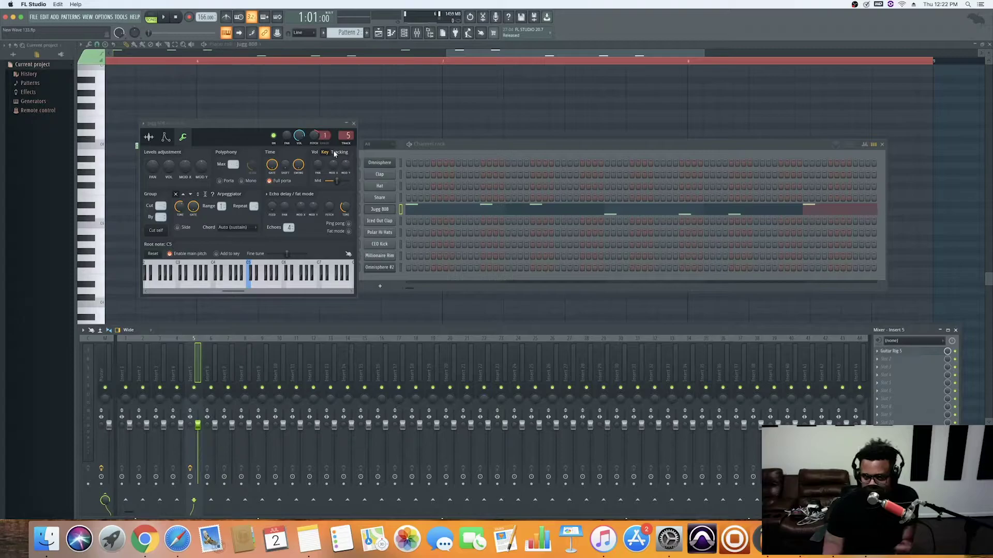
Step: Delete the Guitar Rig effect from the 808's mixer insert
right_click(879, 354)
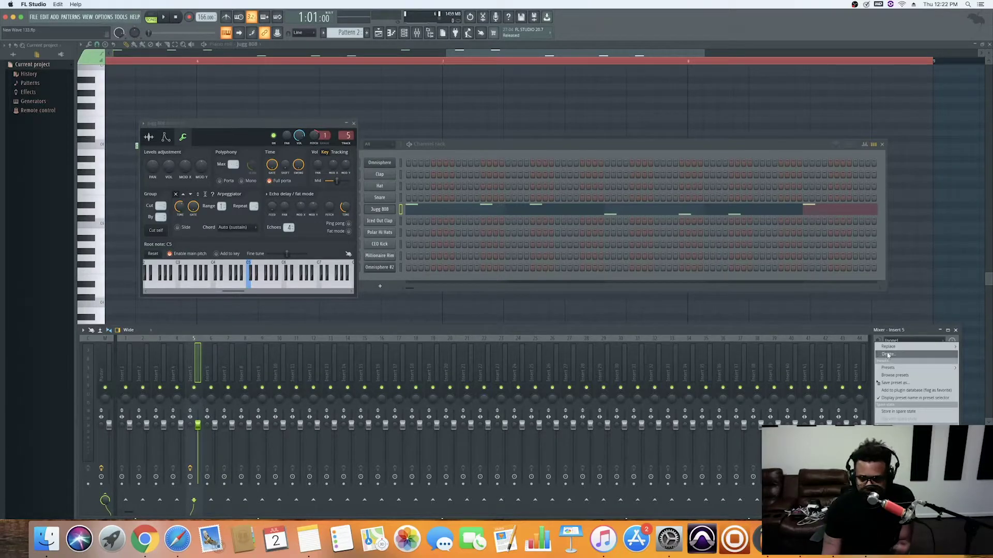
left_click(887, 355)
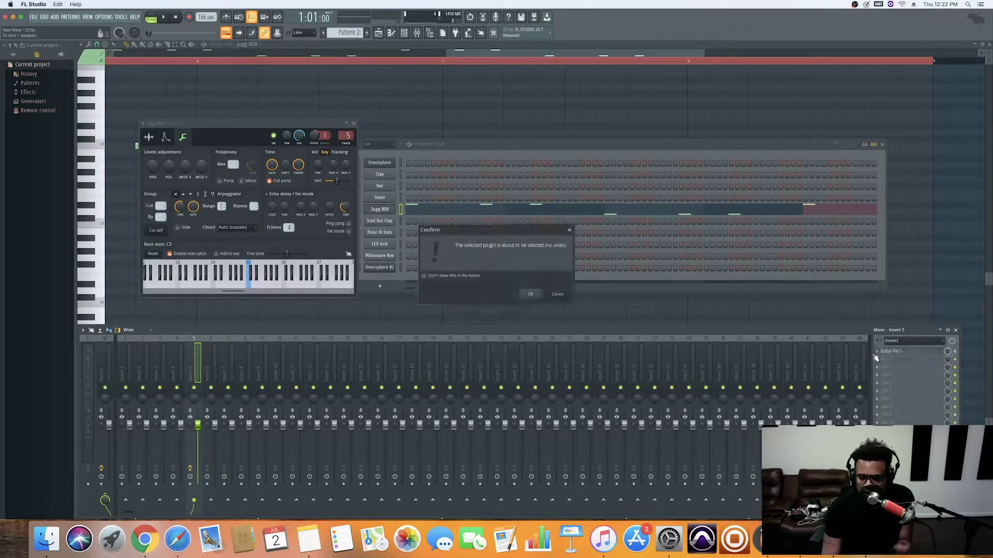
left_click(526, 297)
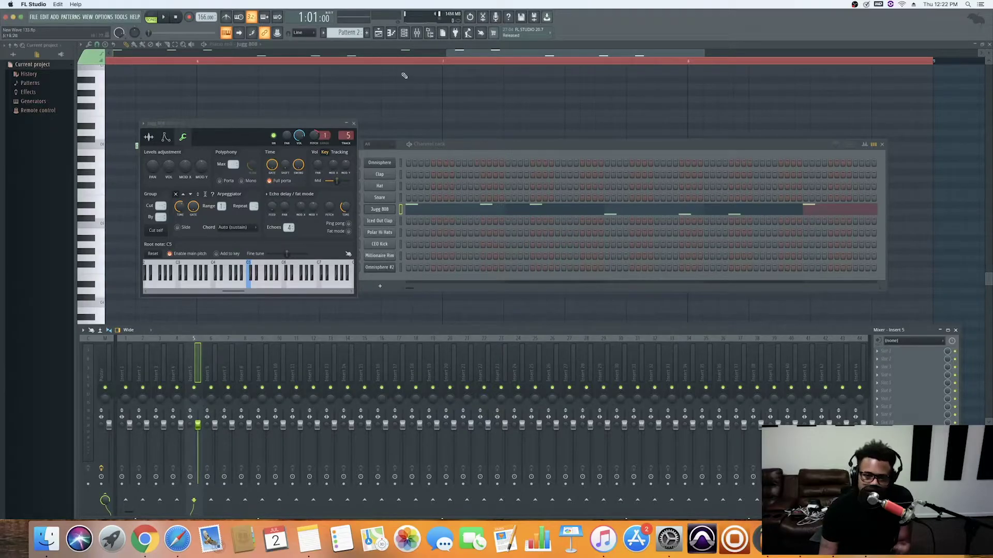
Step: Maximize the playlist arrangement and play the beat from the start
left_click(379, 33)
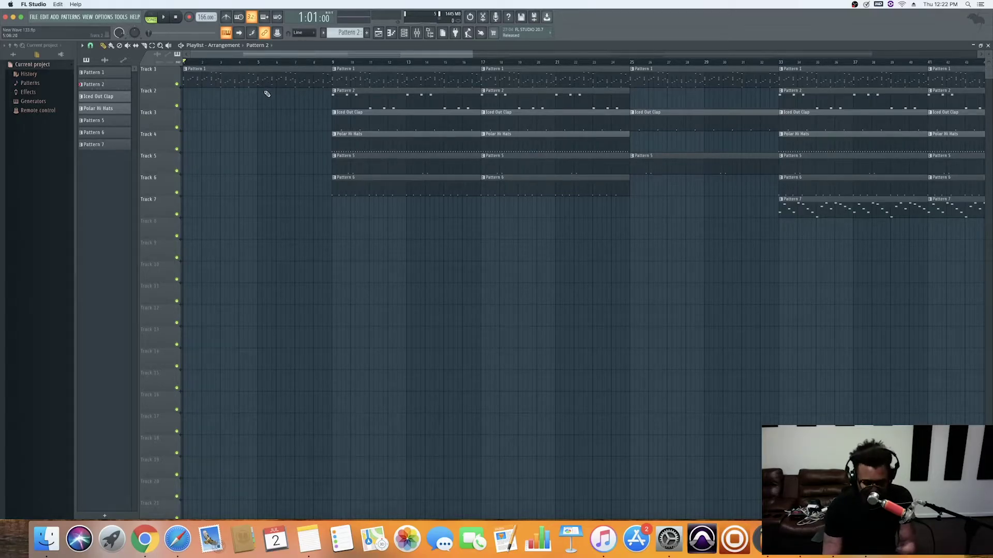
key("space")
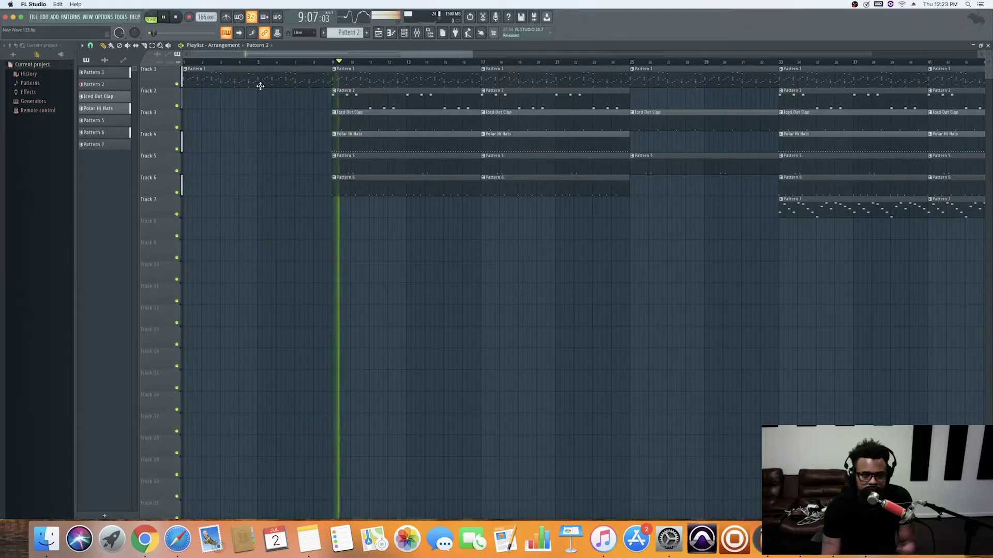
key("space")
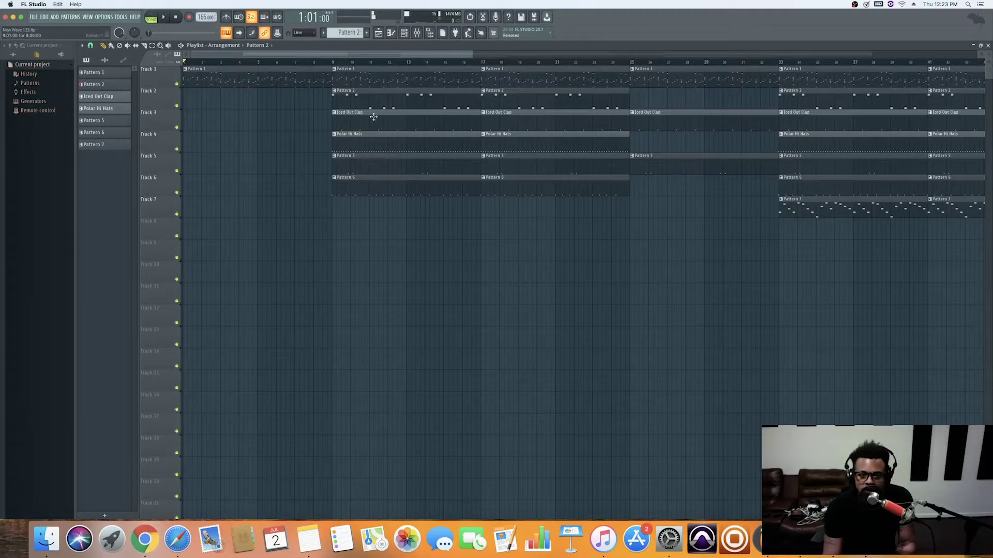
left_click(333, 66)
key("space")
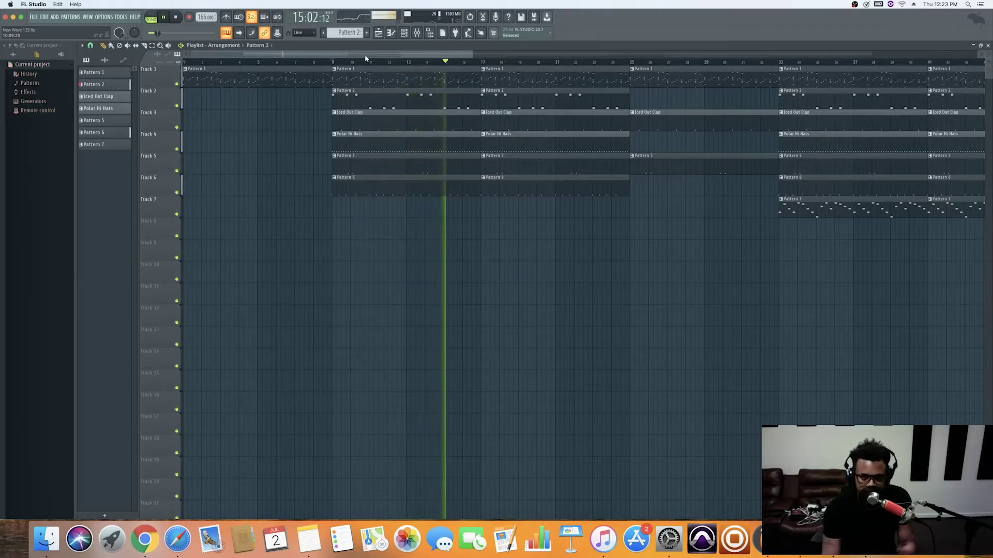
left_click_drag(370, 58, 429, 61)
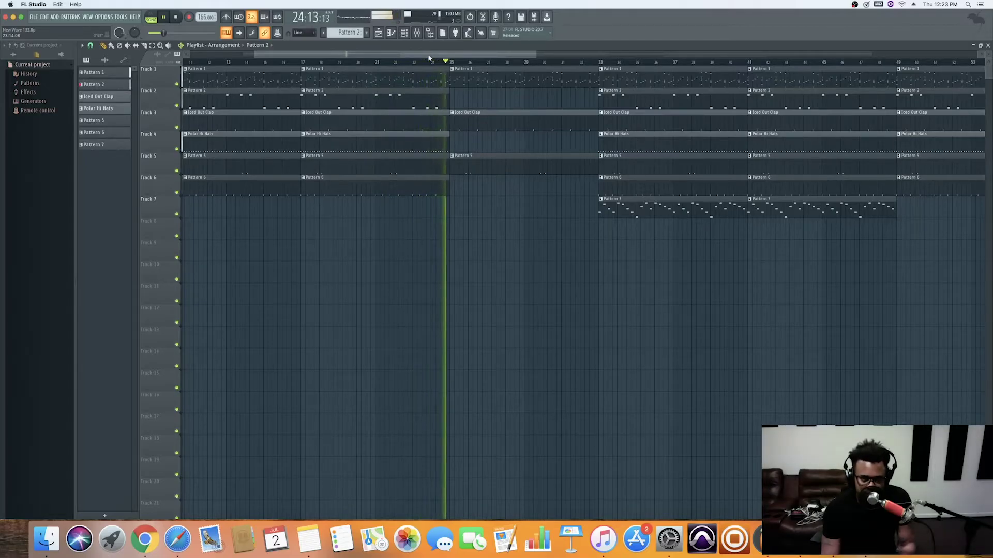
key("space")
left_click(451, 62)
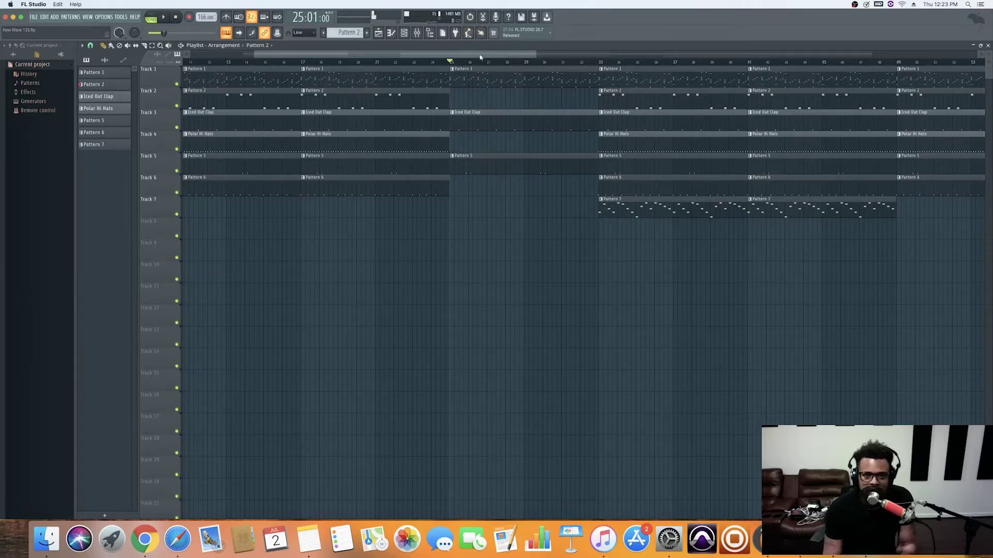
left_click_drag(535, 58, 577, 62)
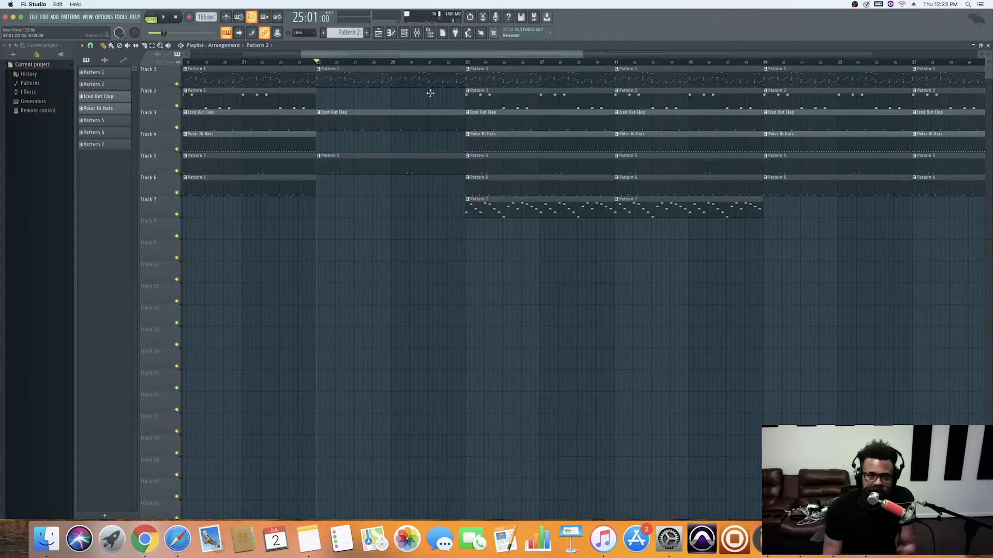
key("space")
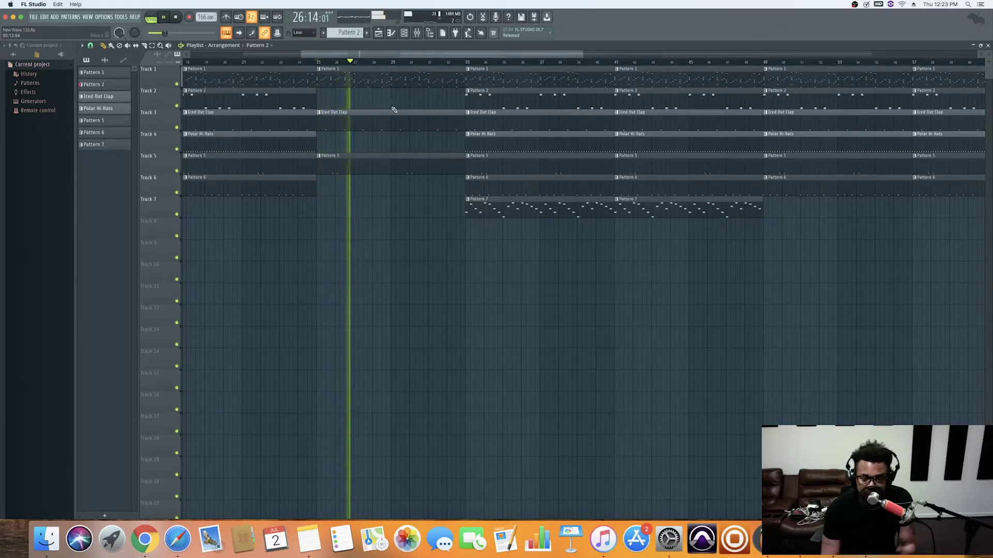
key("space")
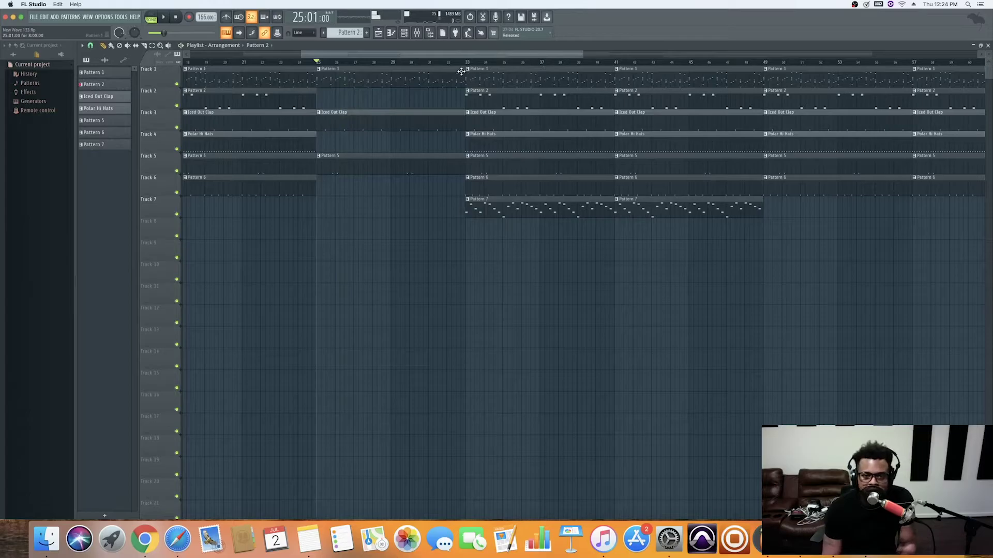
key("space")
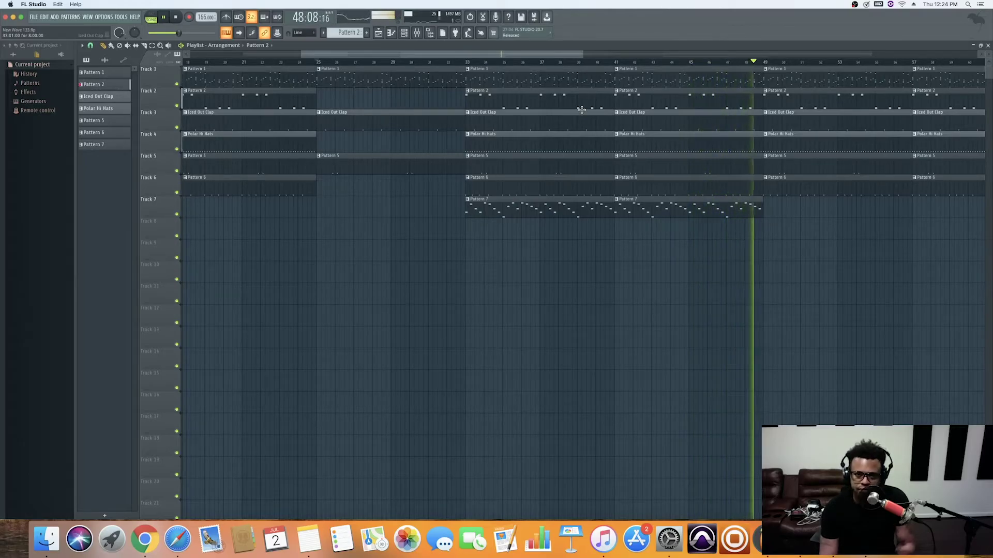
key("space")
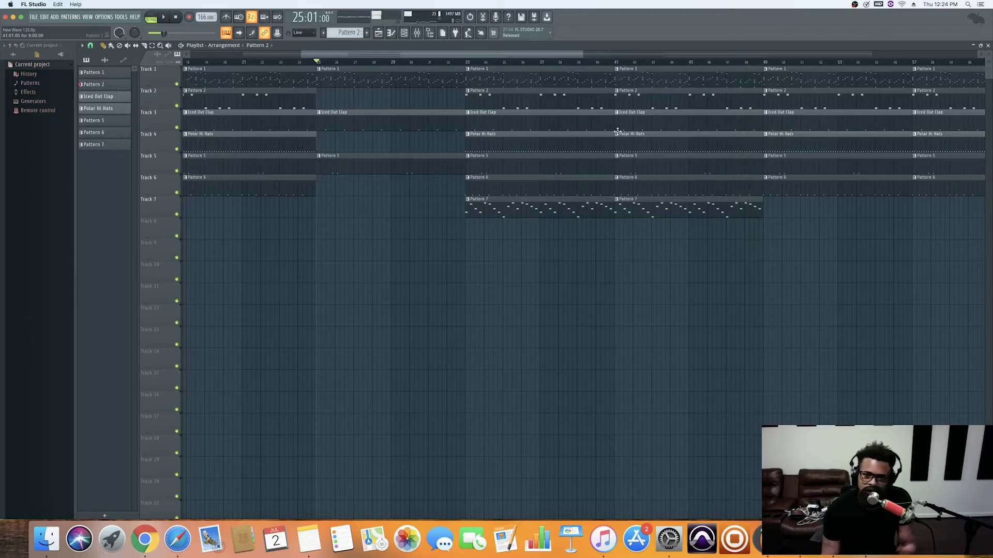
left_click_drag(604, 57, 640, 64)
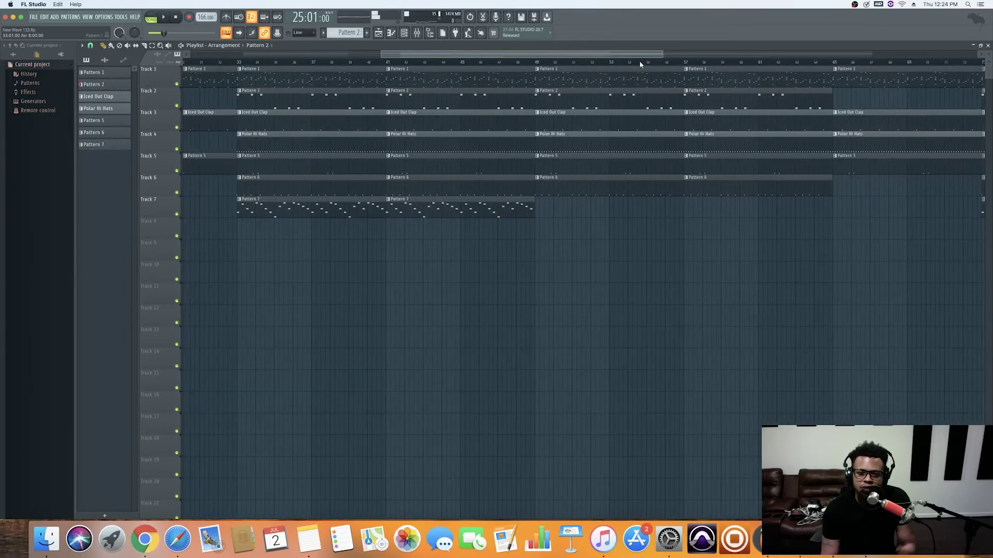
left_click(539, 62)
key("space")
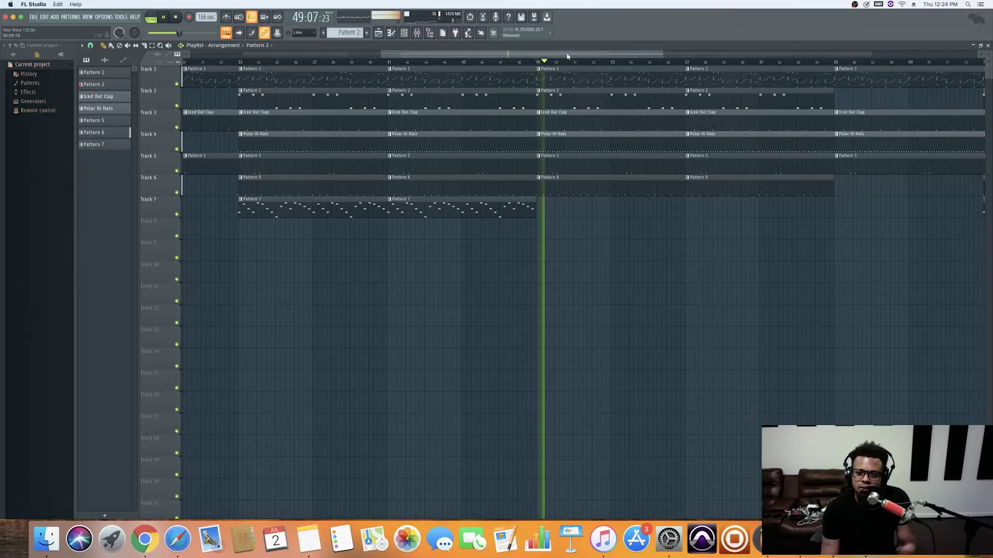
key("space")
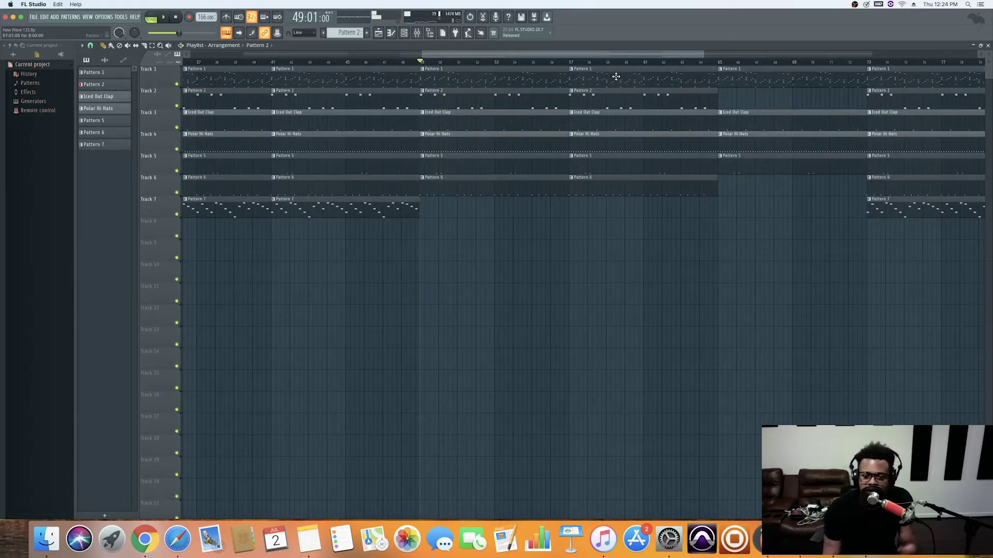
key("space")
left_click(682, 60)
key("space")
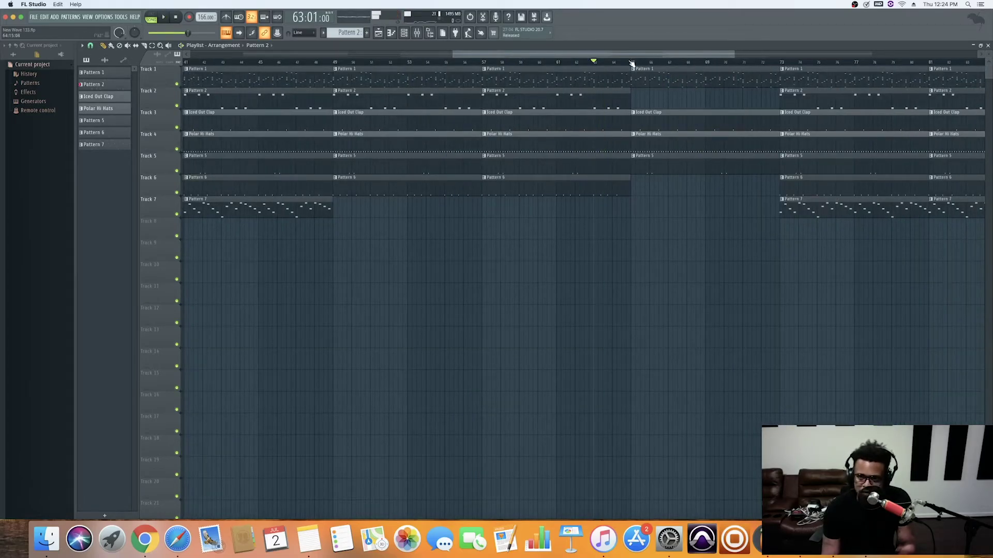
left_click(633, 63)
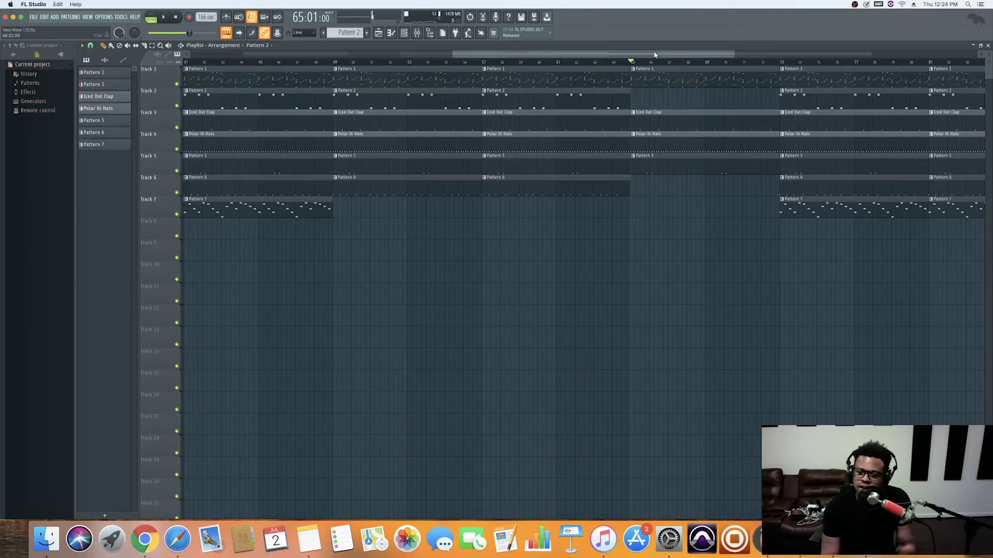
key("space")
left_click_drag(653, 54, 673, 55)
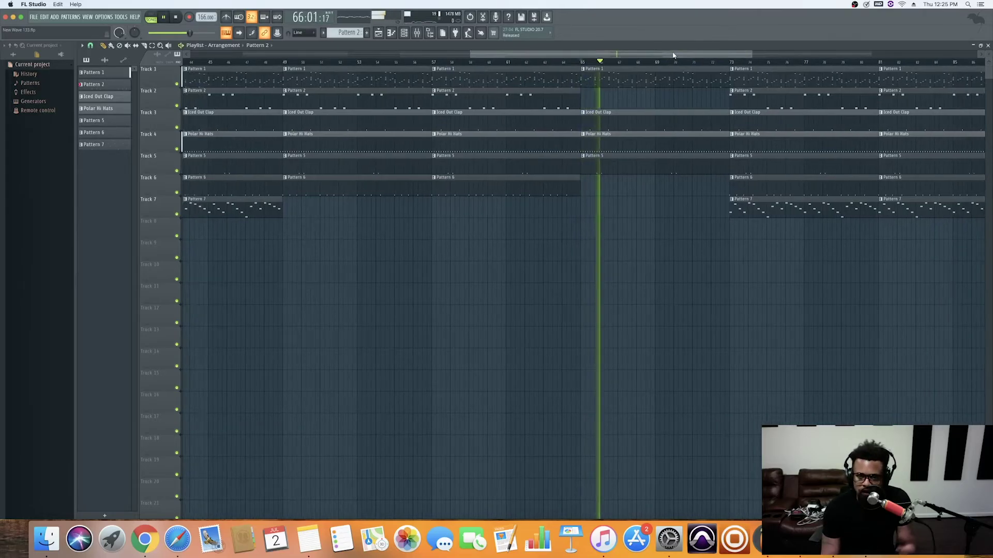
key("space")
key("space")
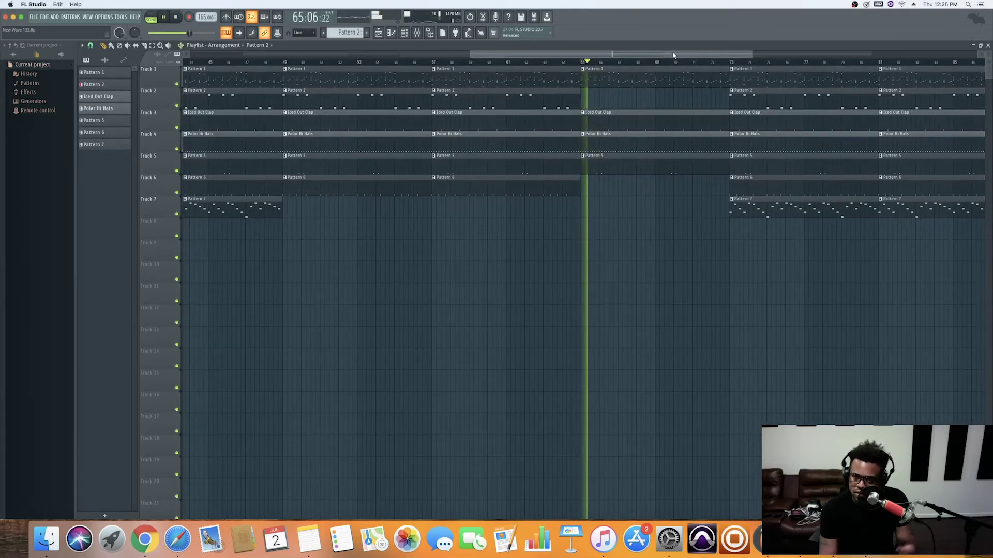
left_click_drag(673, 56, 694, 57)
key("space")
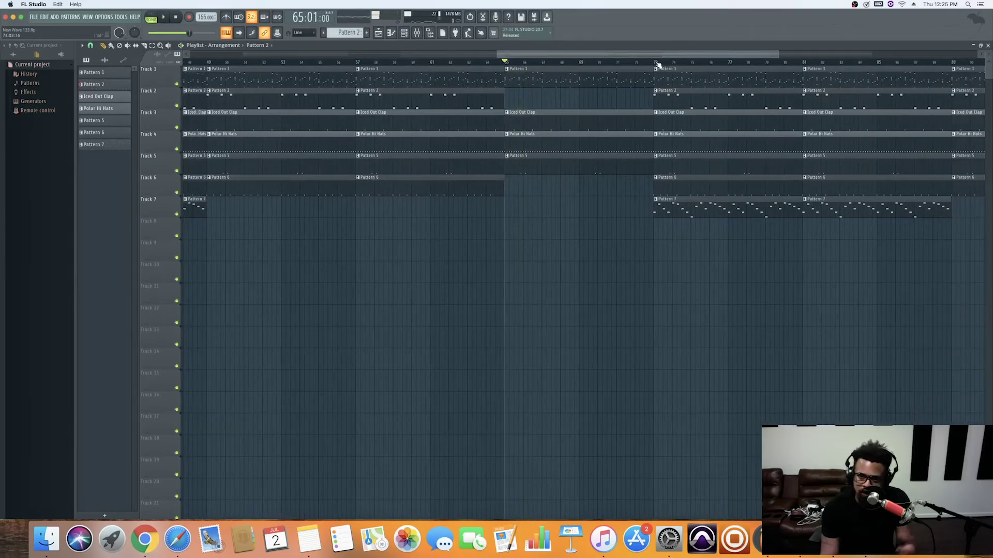
left_click(656, 62)
key("space")
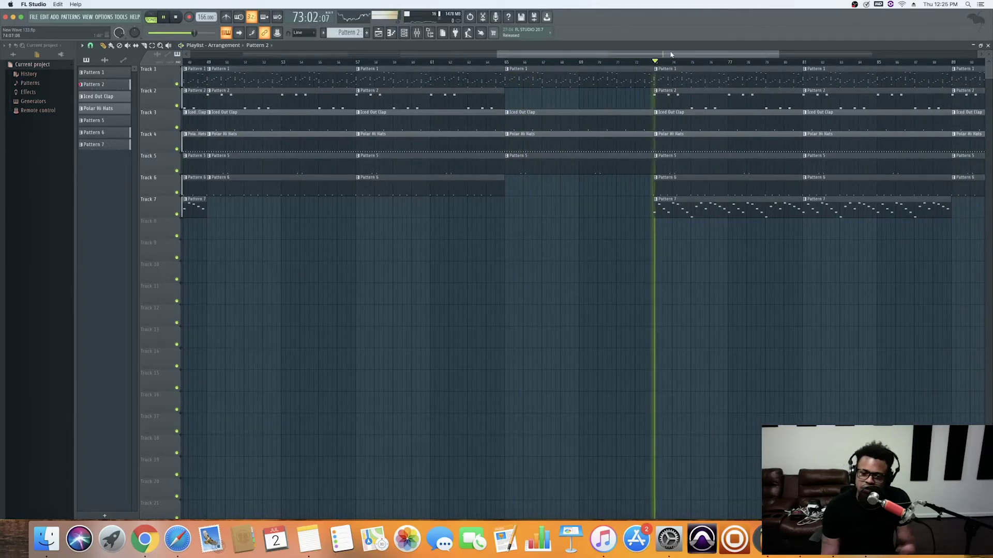
left_click_drag(682, 55, 783, 65)
key("space")
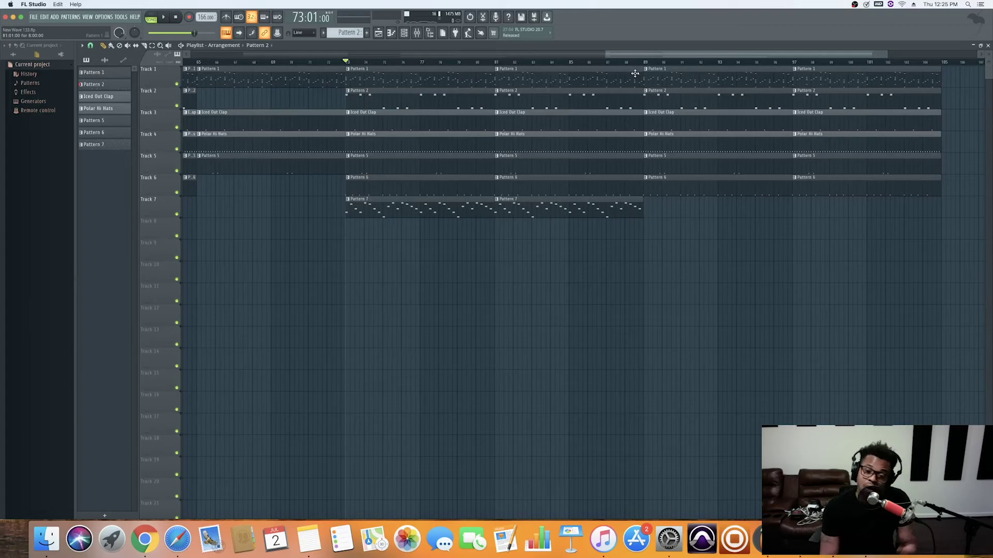
left_click_drag(656, 58, 372, 60)
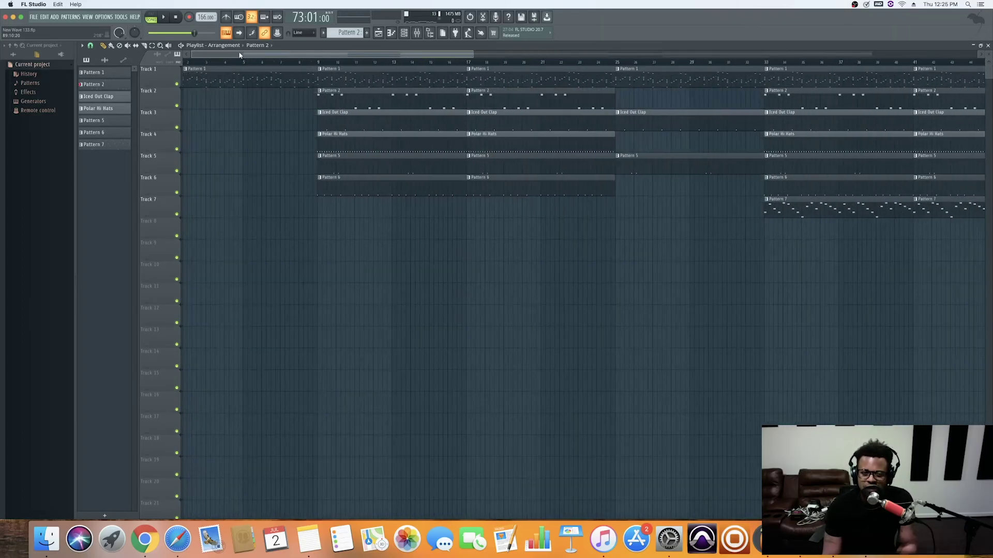
left_click_drag(372, 60, 235, 55)
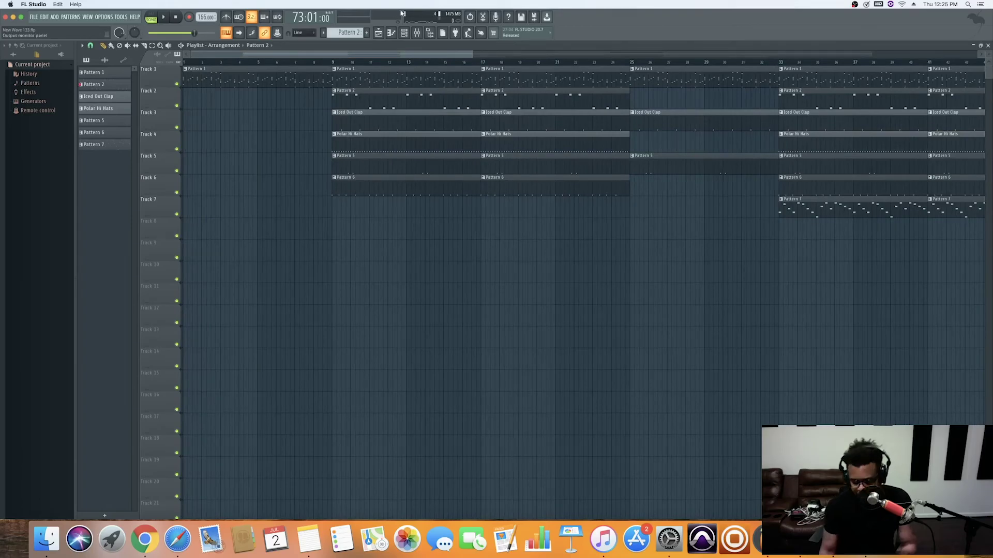